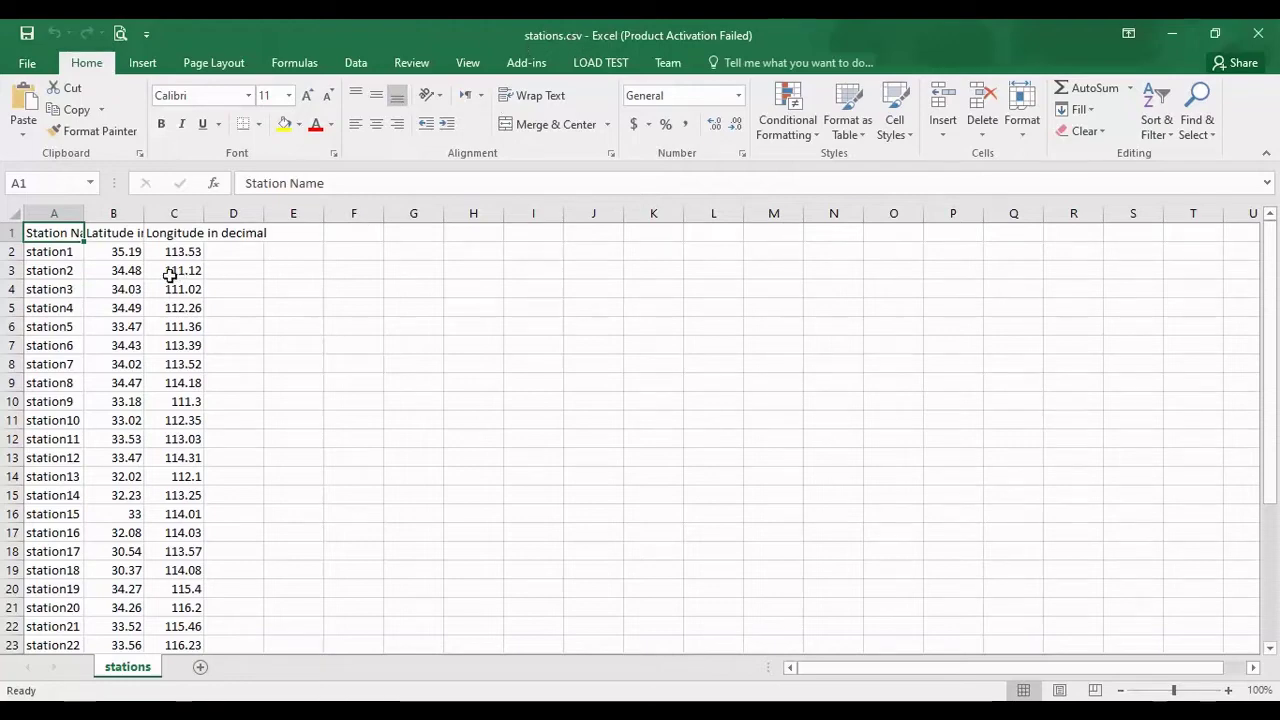
Check the longitude value in cell C8 of stations.csv, then close Excel.
click(172, 364)
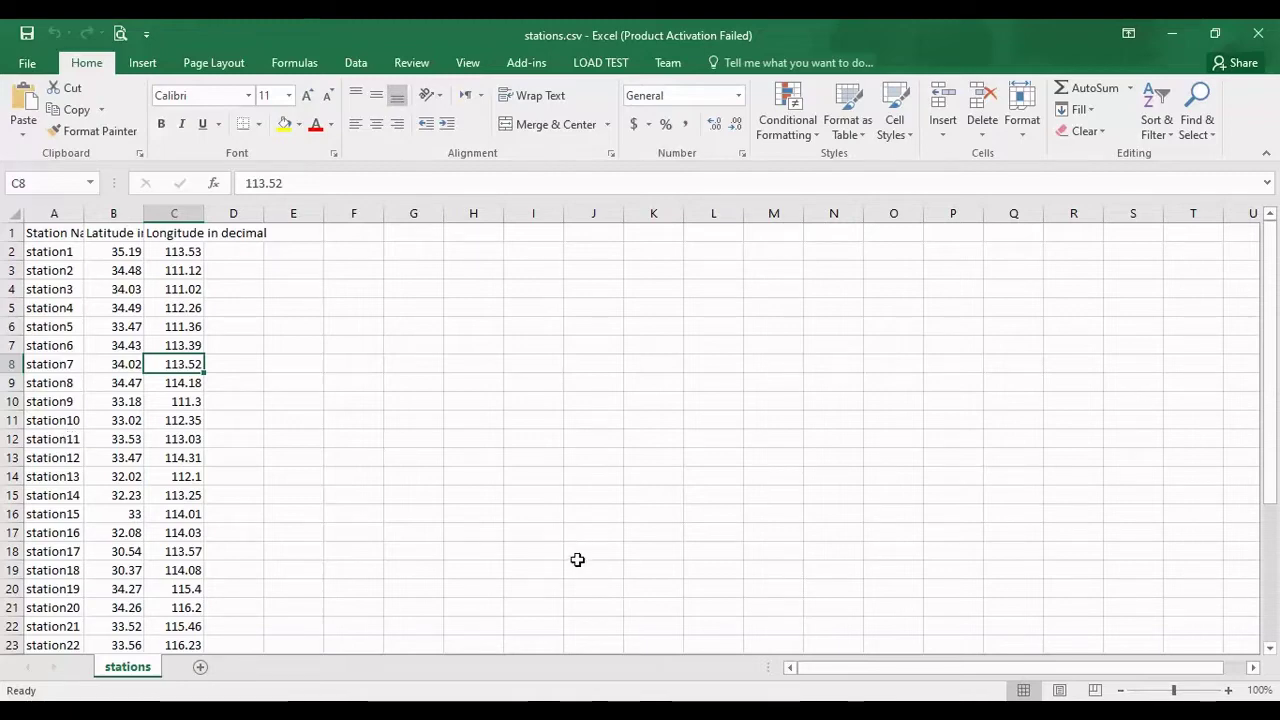
click(1260, 34)
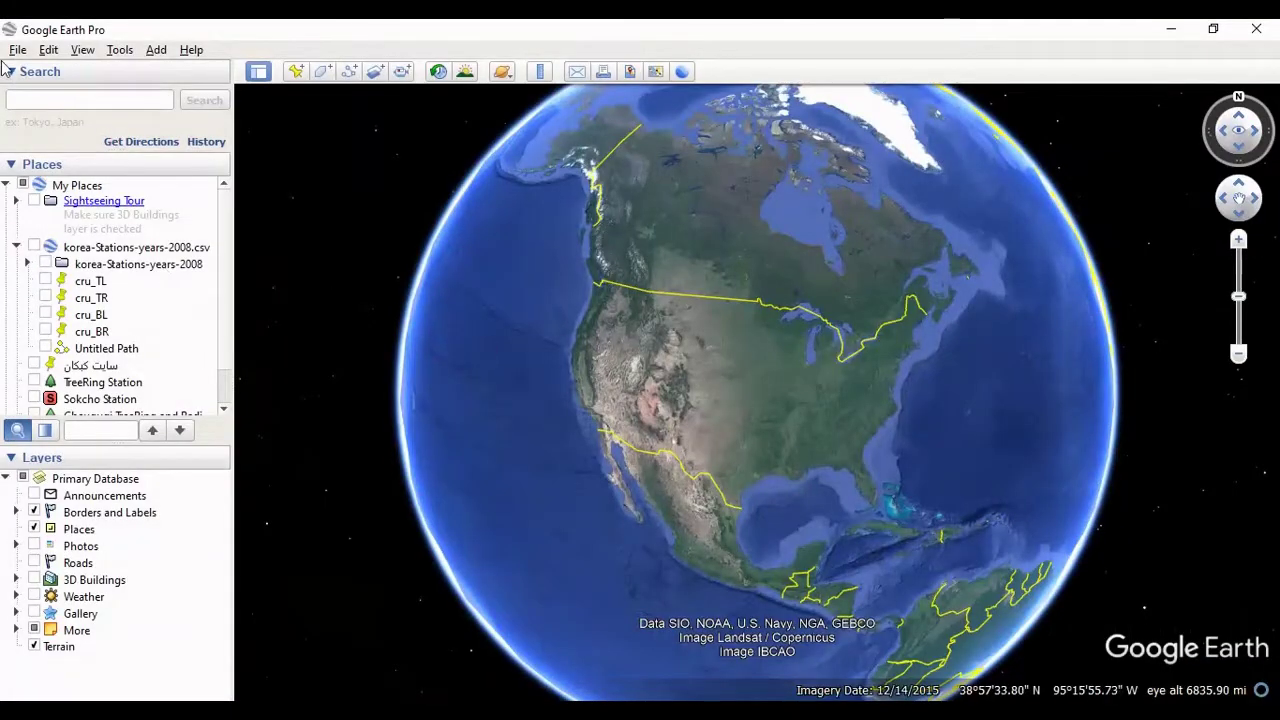
Start a File > Import to open the file chooser on the E:\temp folder.
click(19, 54)
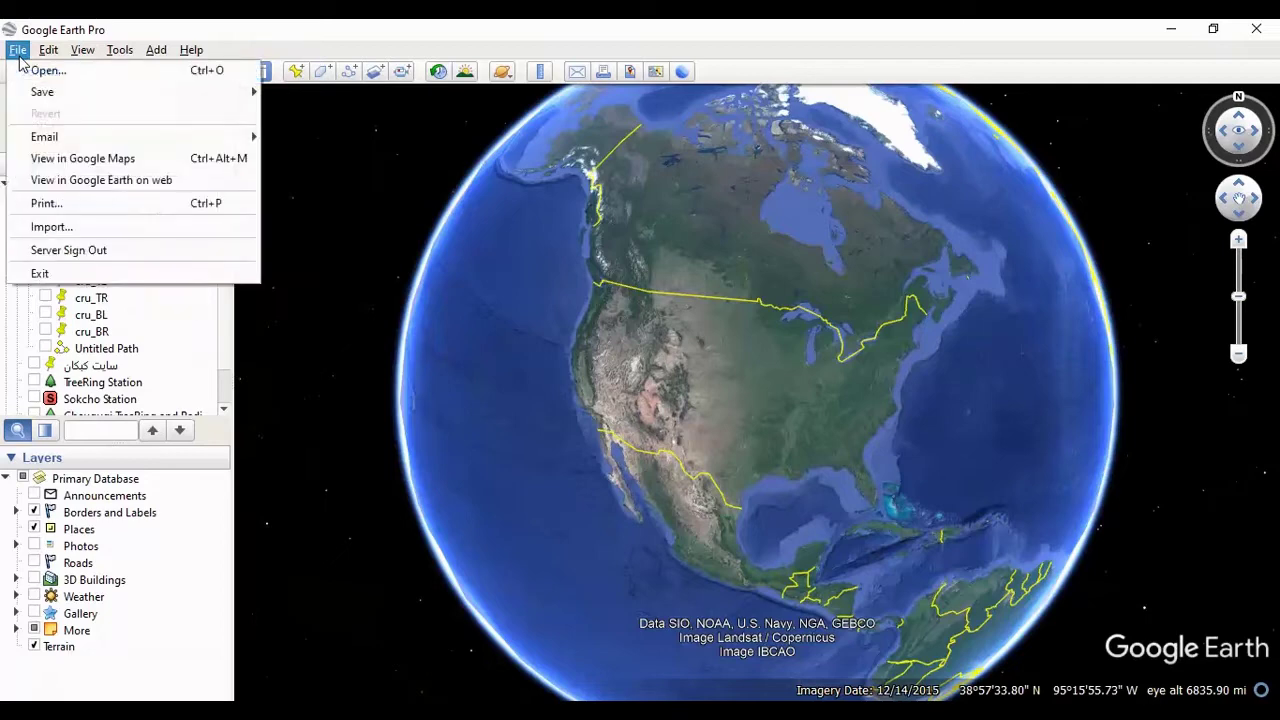
click(138, 236)
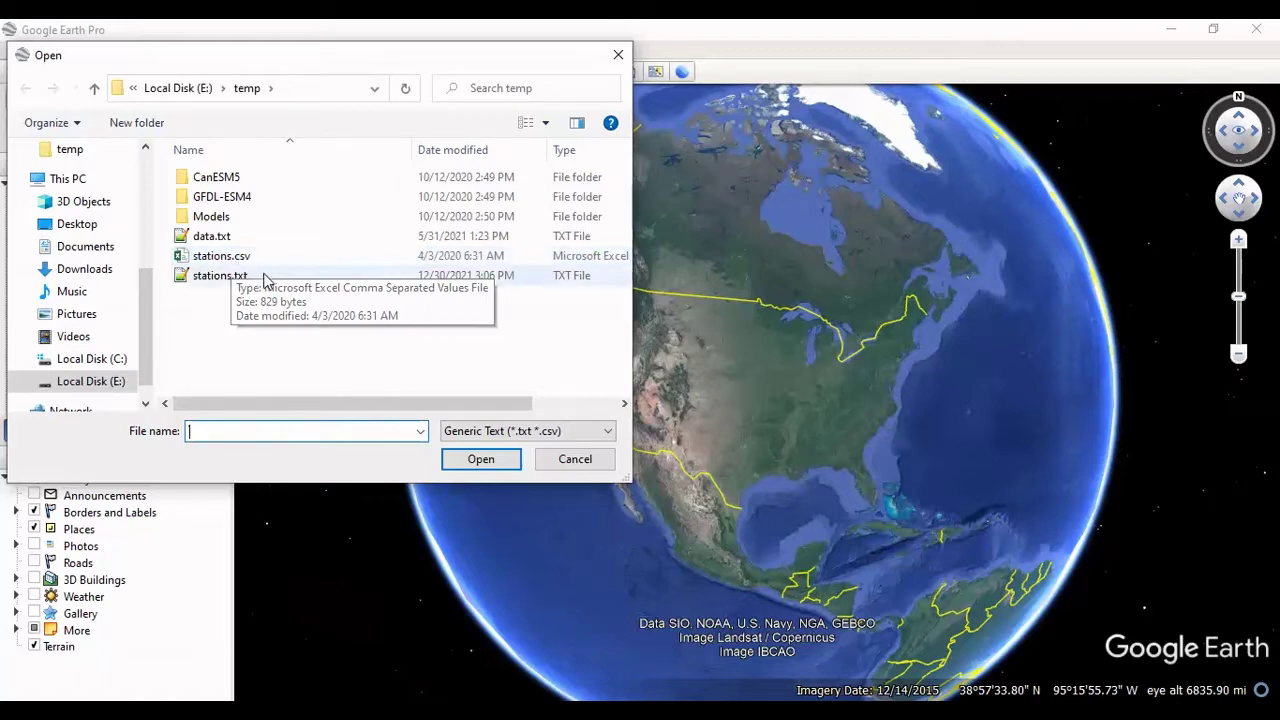
Load stations.csv into the Data Import Wizard and, after trying Space, Tab and Other, split fields on Comma.
click(238, 262)
double_click(238, 264)
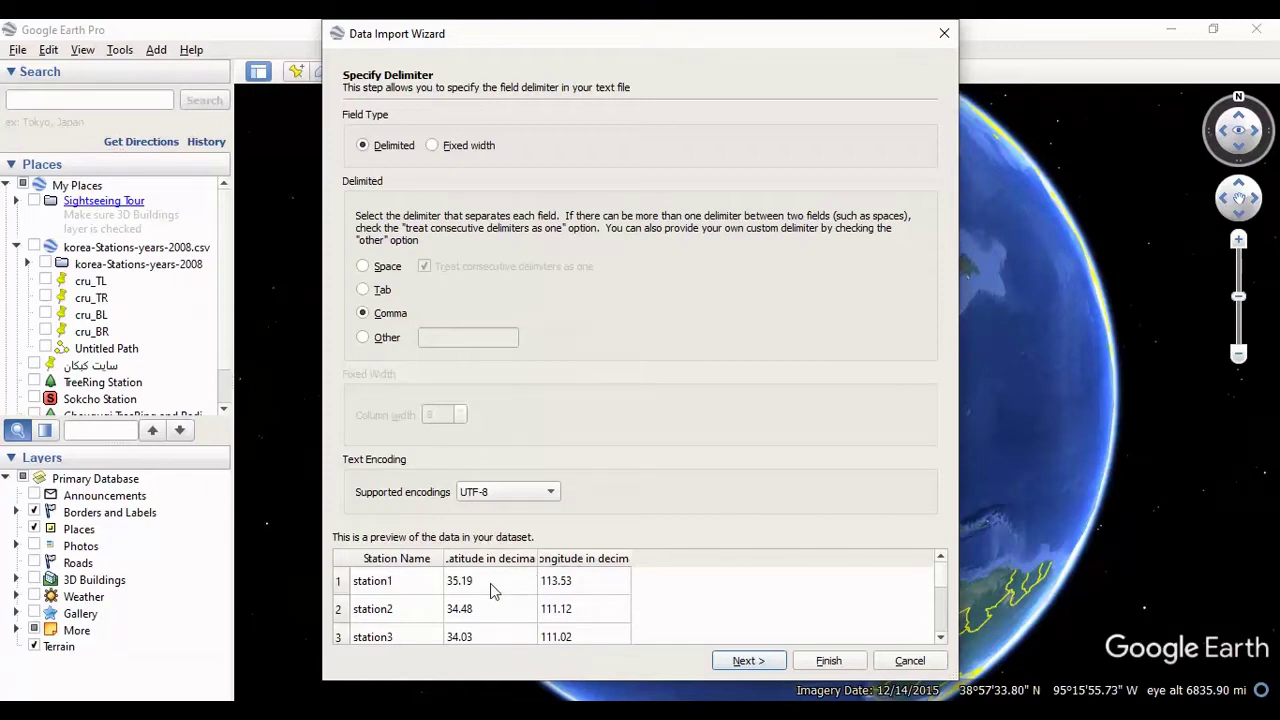
click(363, 267)
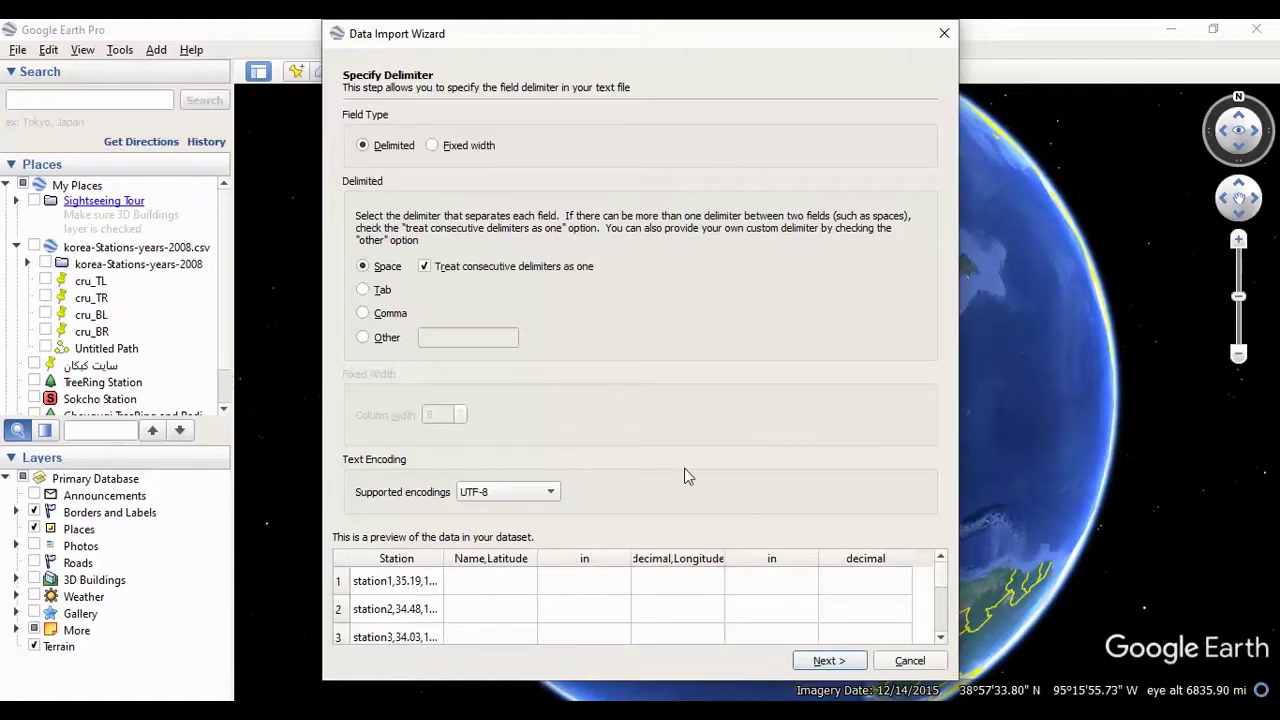
click(362, 313)
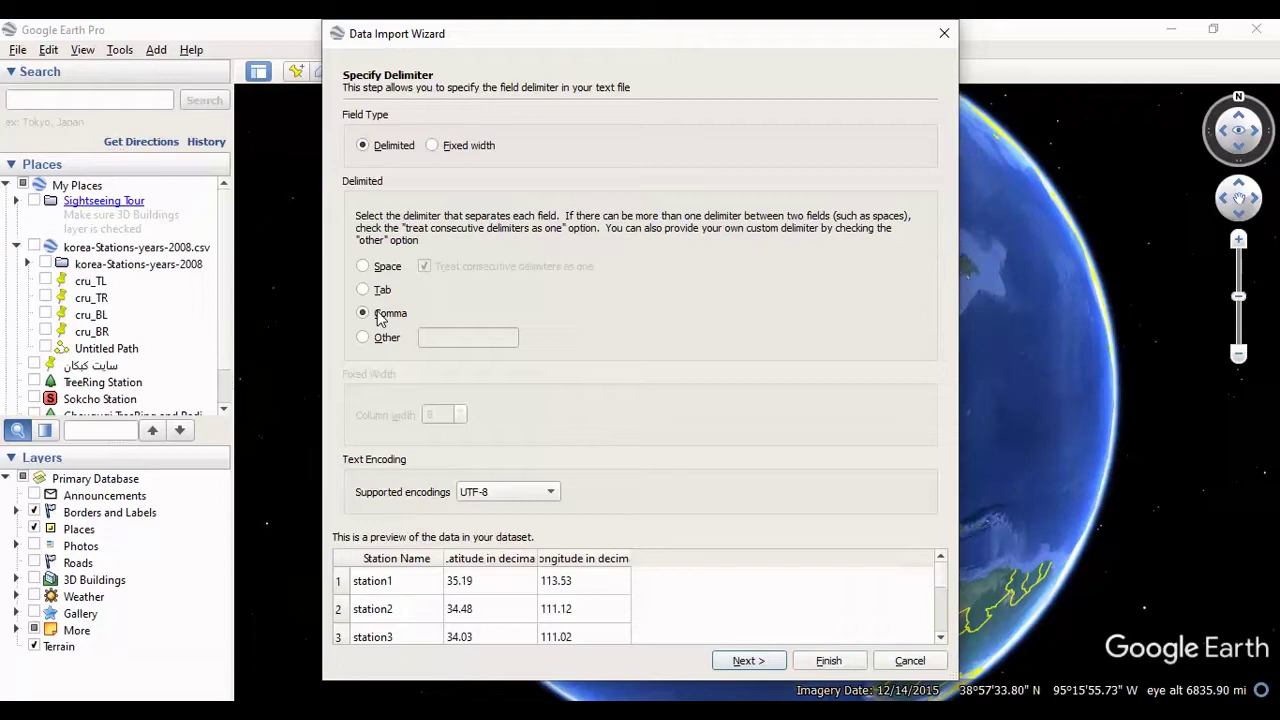
click(374, 291)
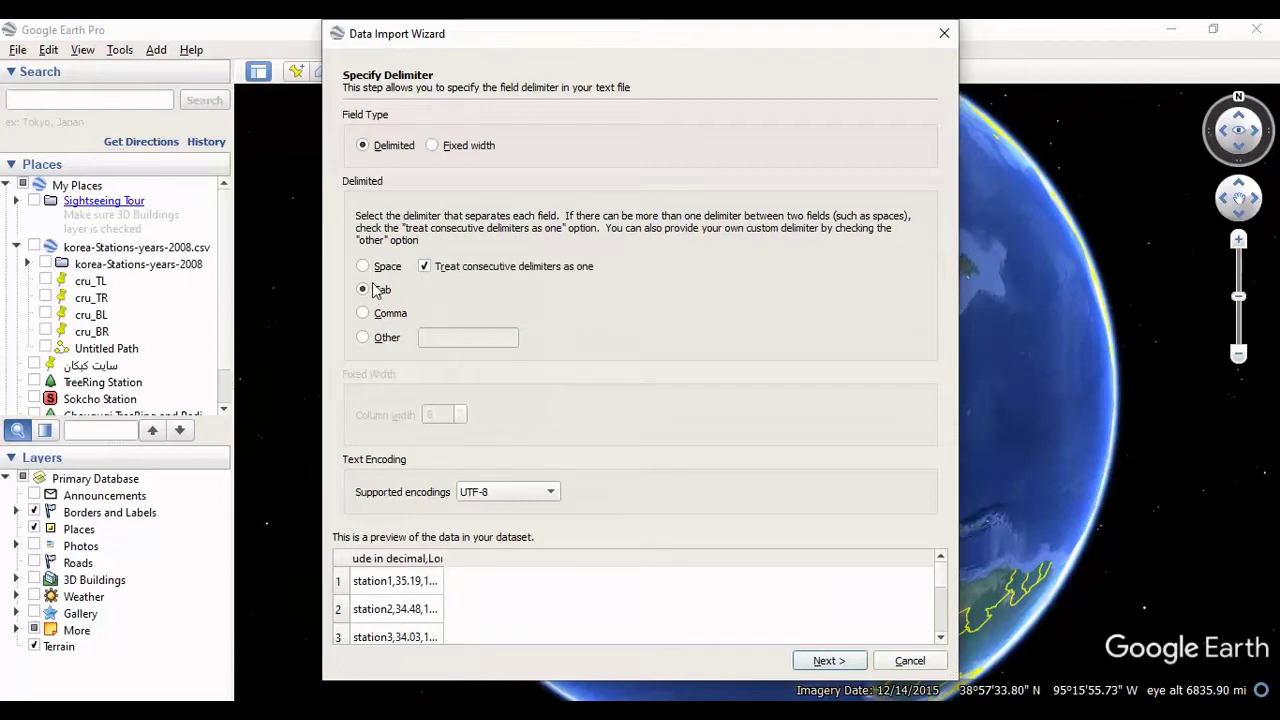
click(378, 340)
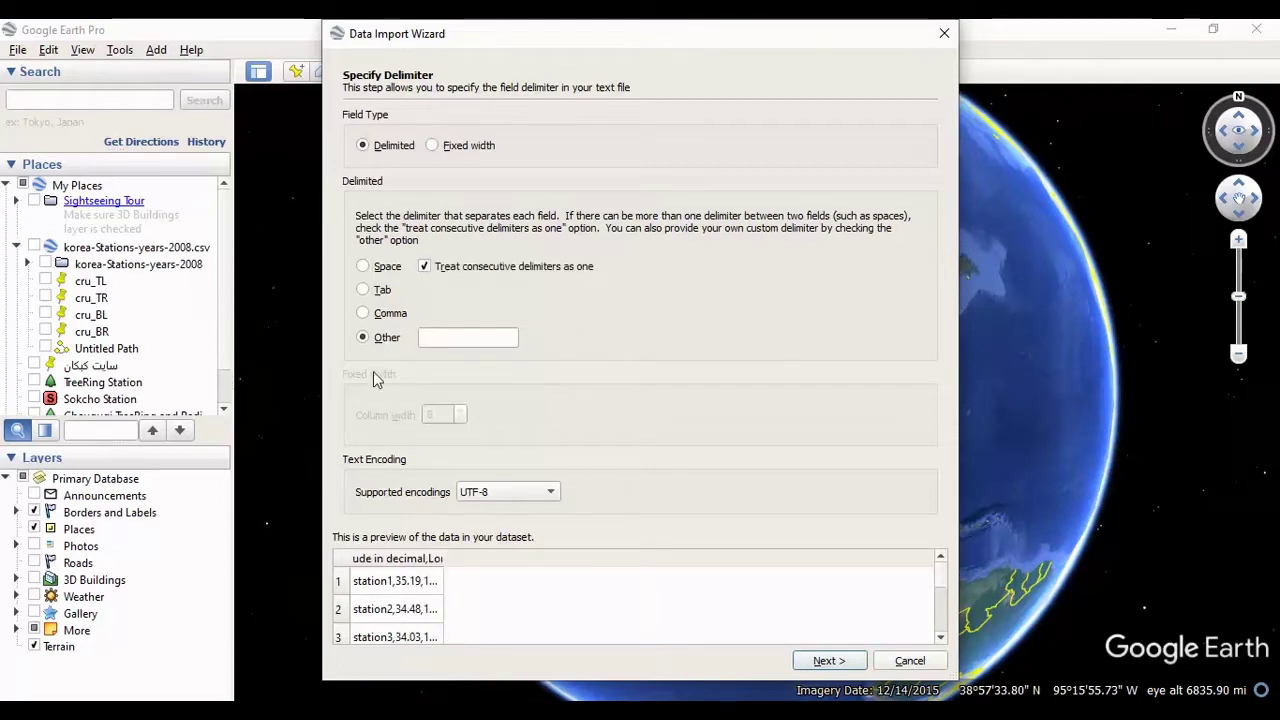
click(380, 318)
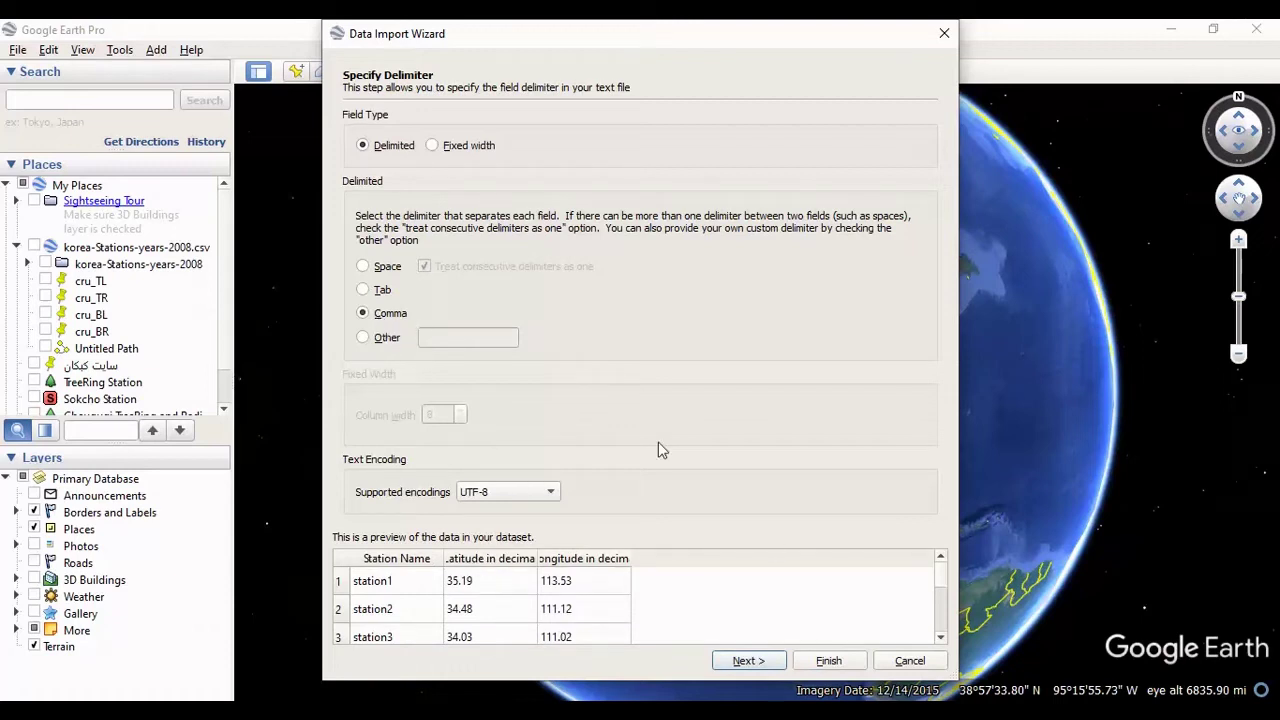
Keep the decimal Latitude/Longitude fields and default field types, then finish the stations.csv import.
click(748, 662)
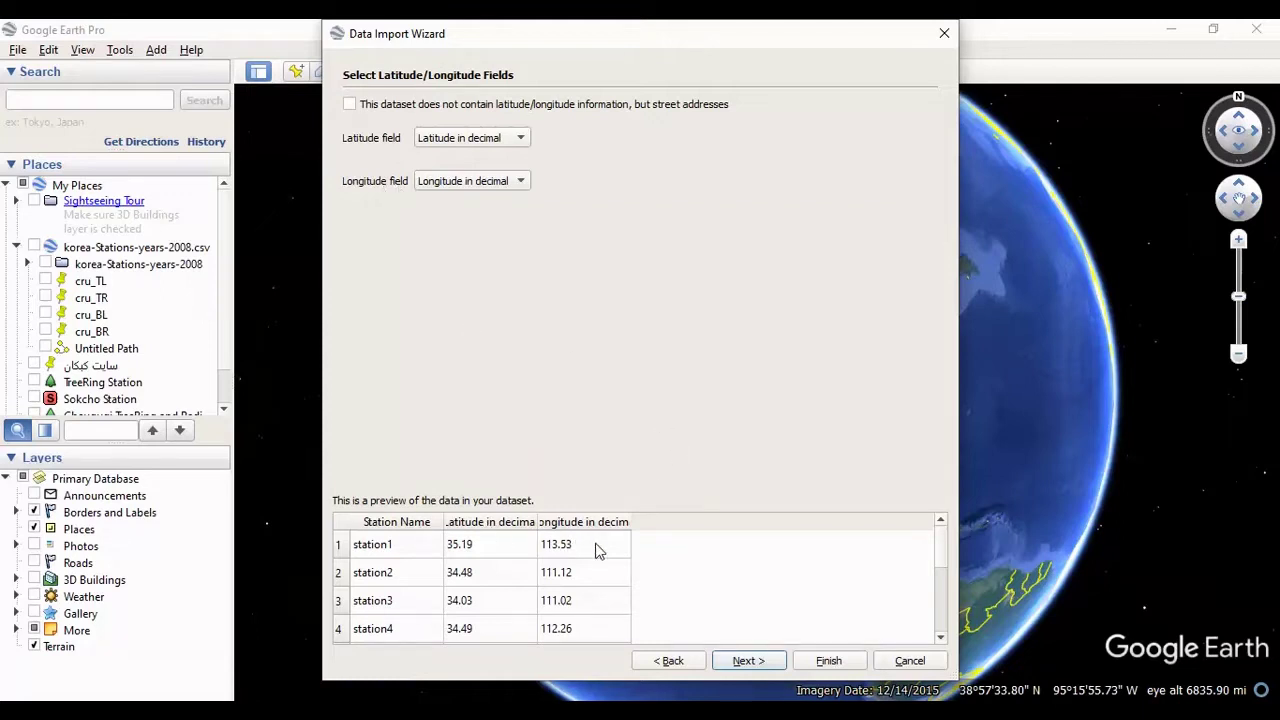
click(745, 662)
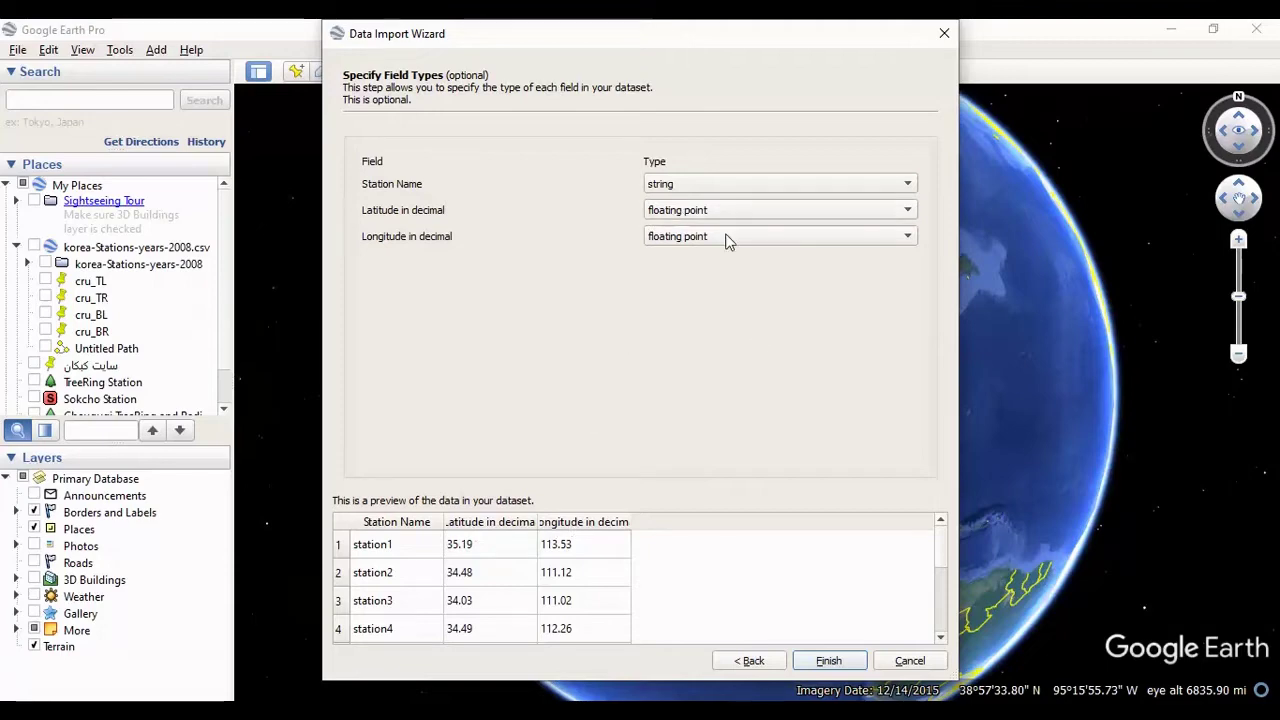
click(827, 662)
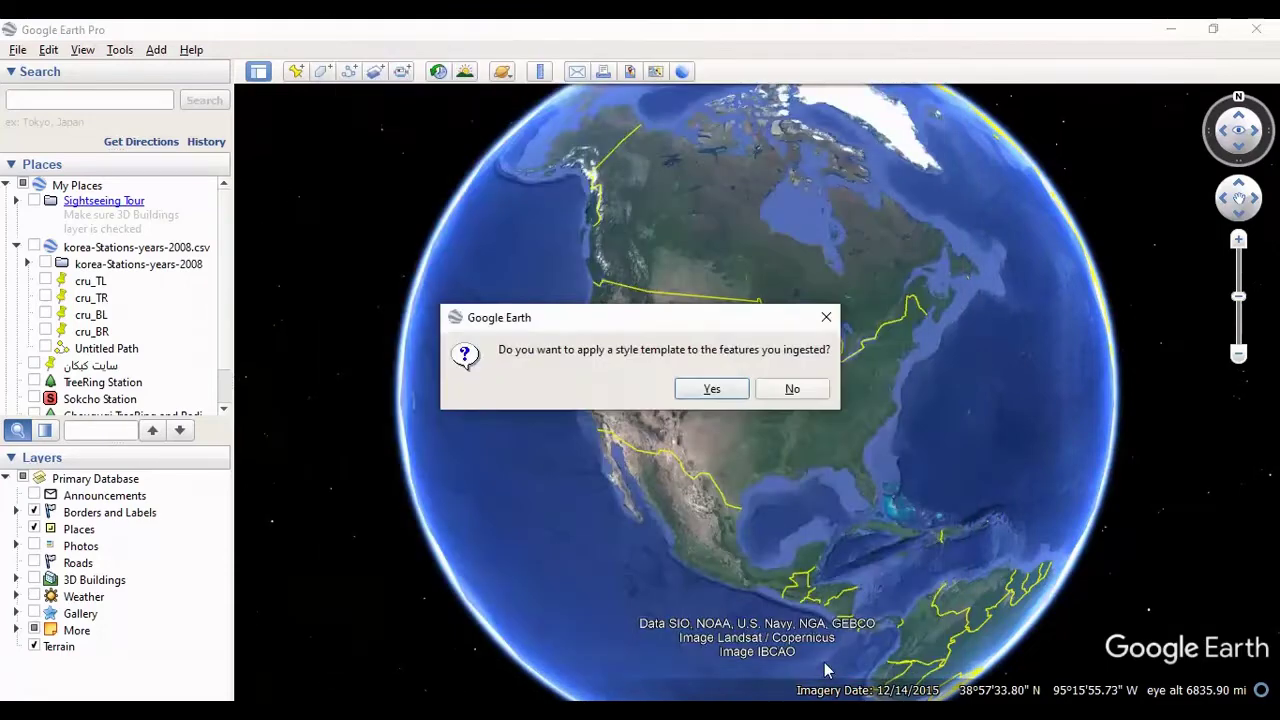
Style the imported station features with the existing 'stations' template.
click(707, 392)
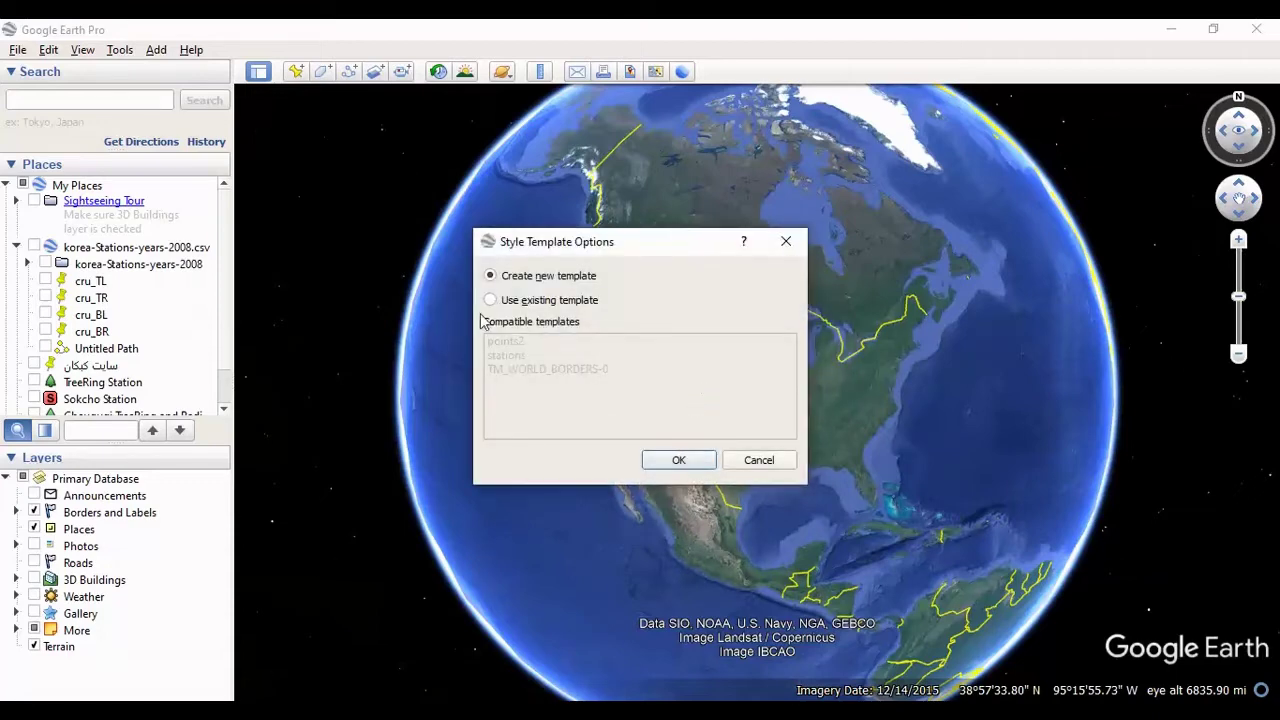
click(531, 303)
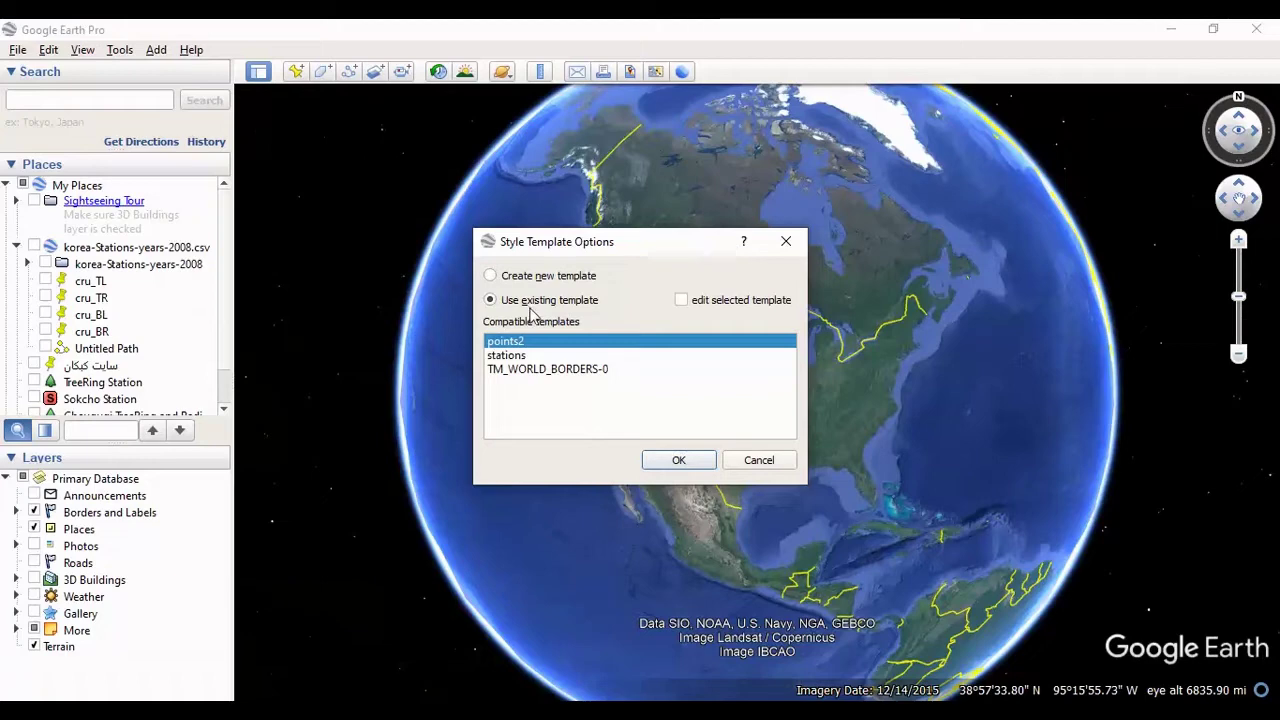
click(512, 356)
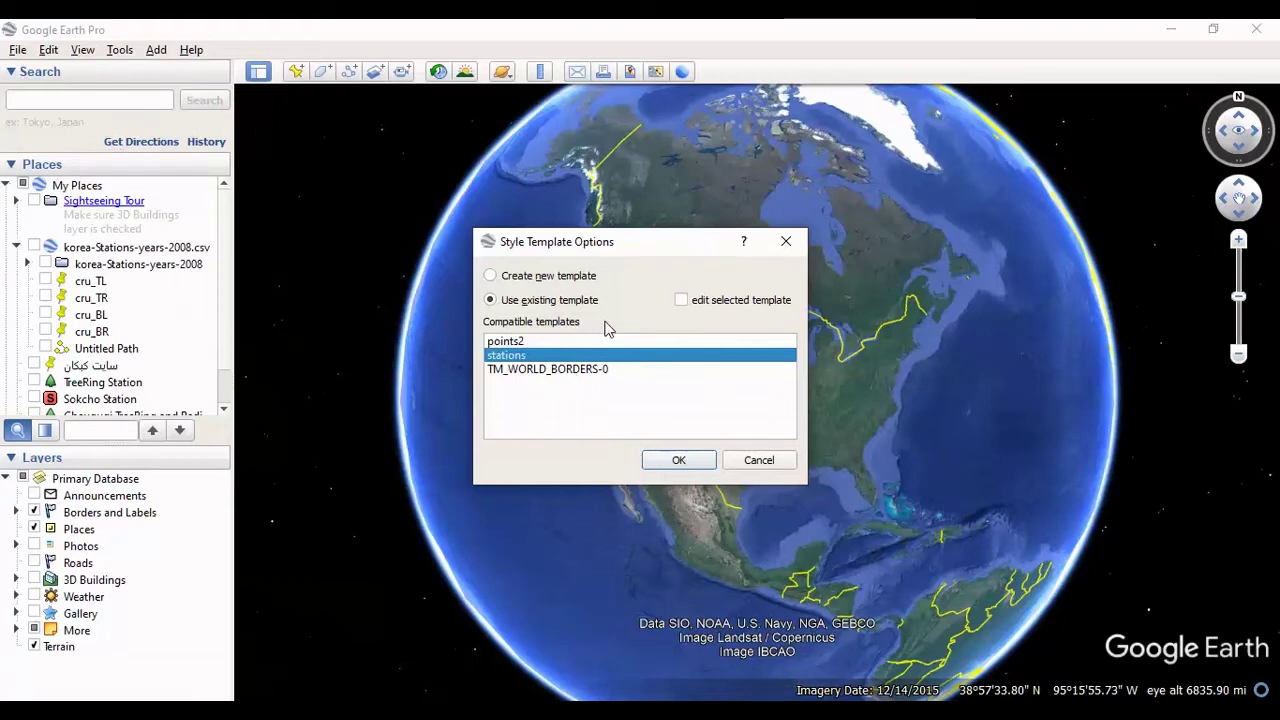
click(678, 462)
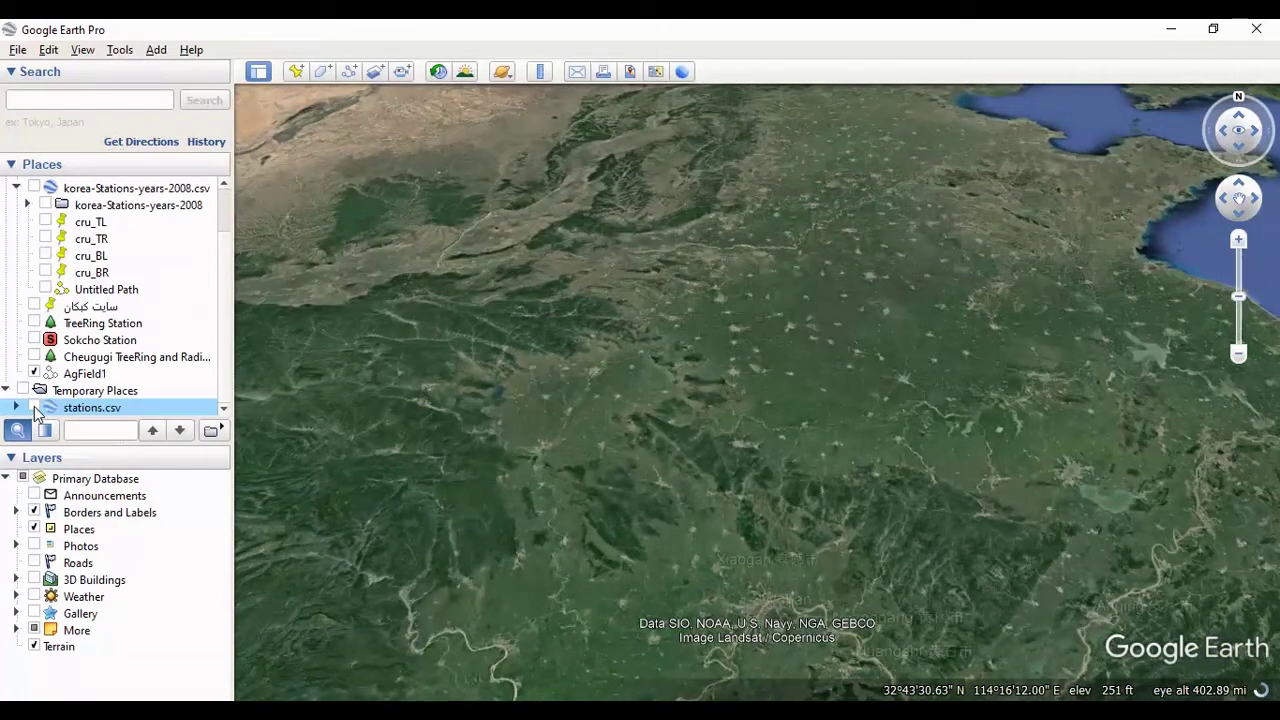
Turn on the stations.csv layer and zoom out to see station1–station33 across eastern China.
click(34, 407)
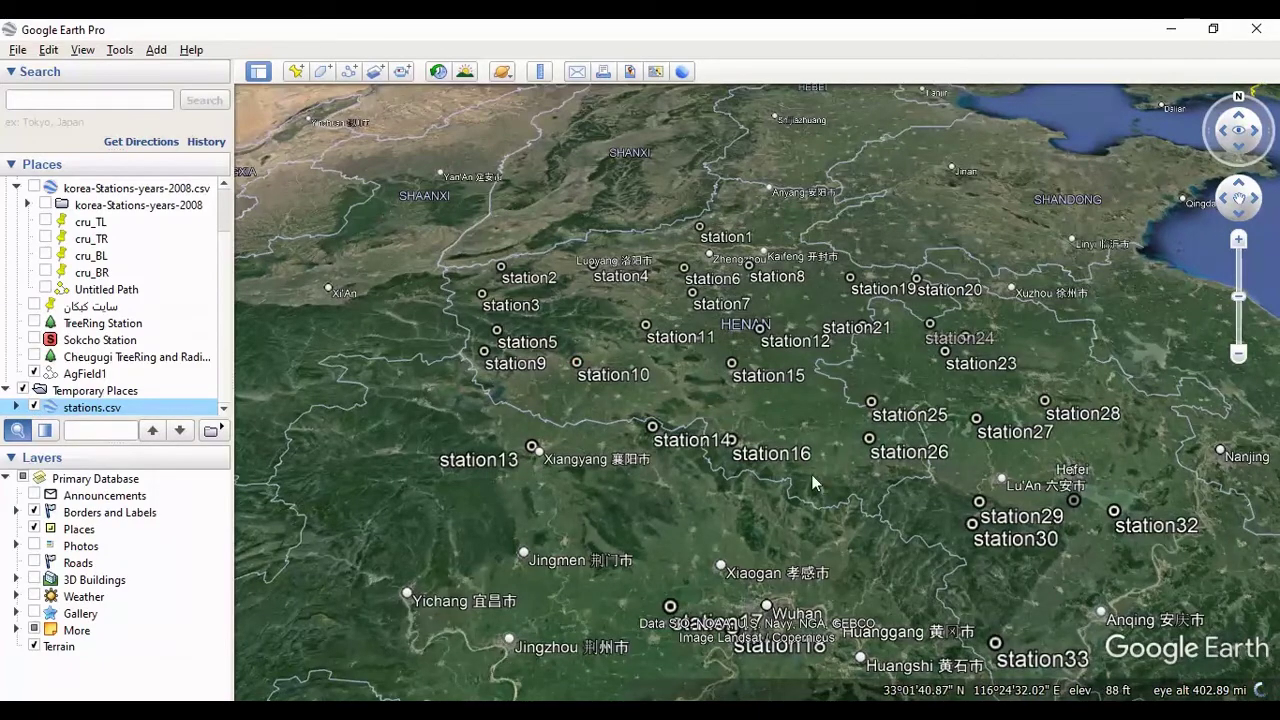
scroll(693, 532, down, 5)
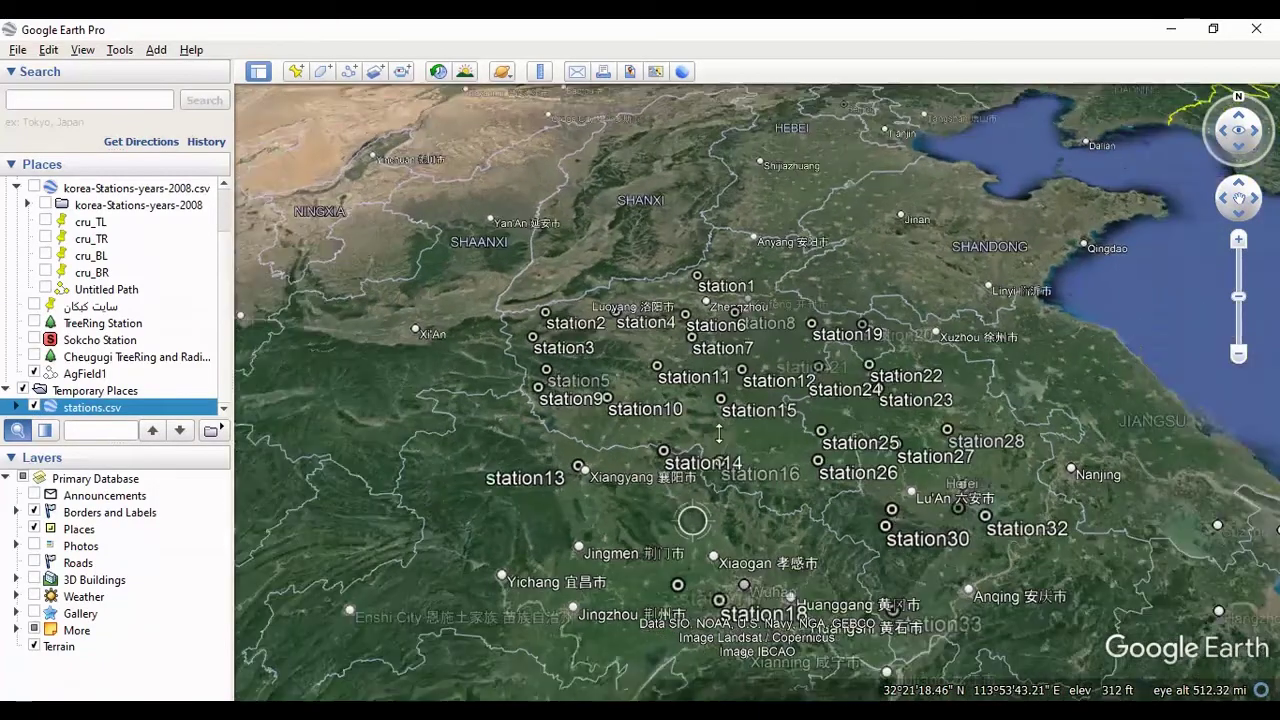
scroll(693, 530, down, 2)
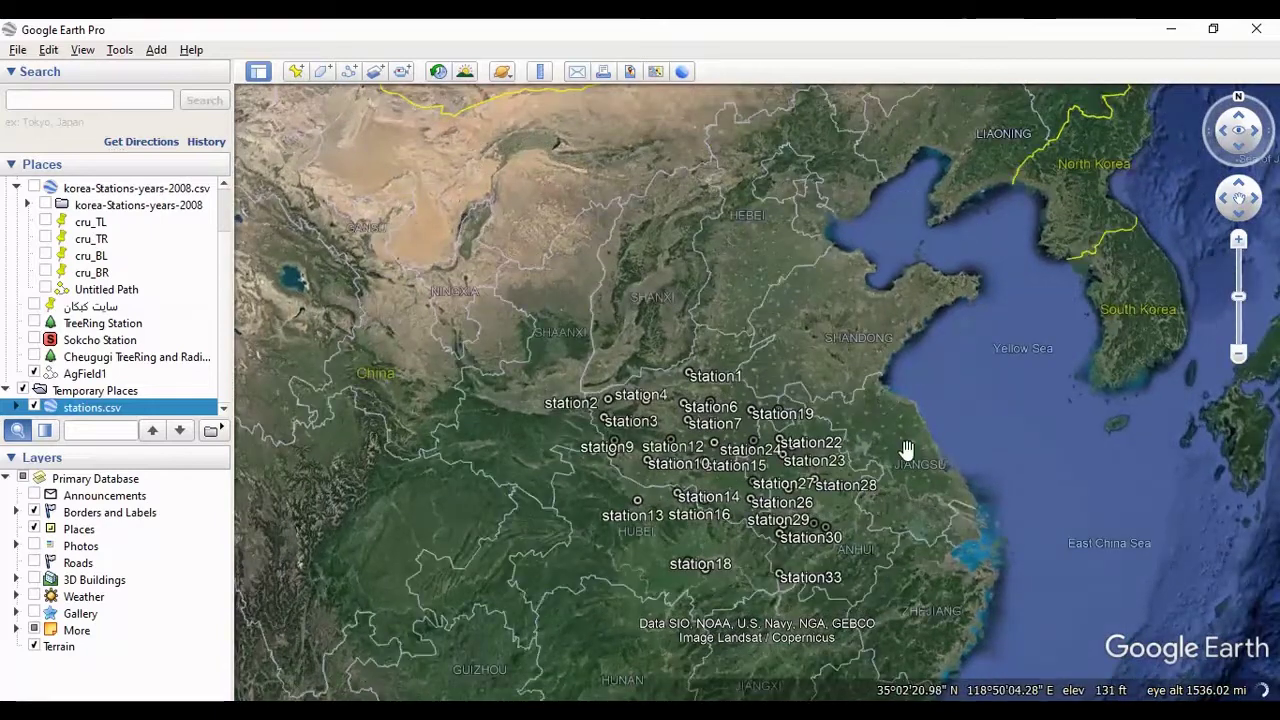
Delete the stations.csv layer and its placemarks from Temporary Places.
right_click(78, 414)
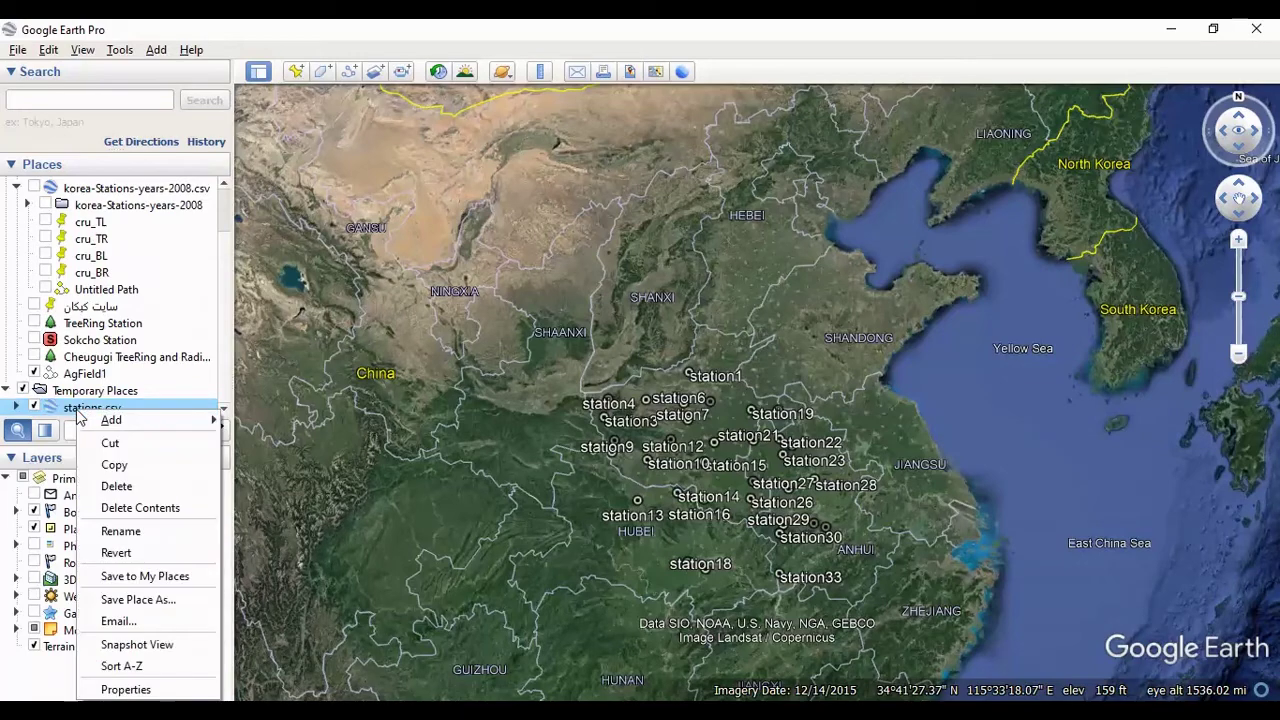
click(139, 494)
click(740, 388)
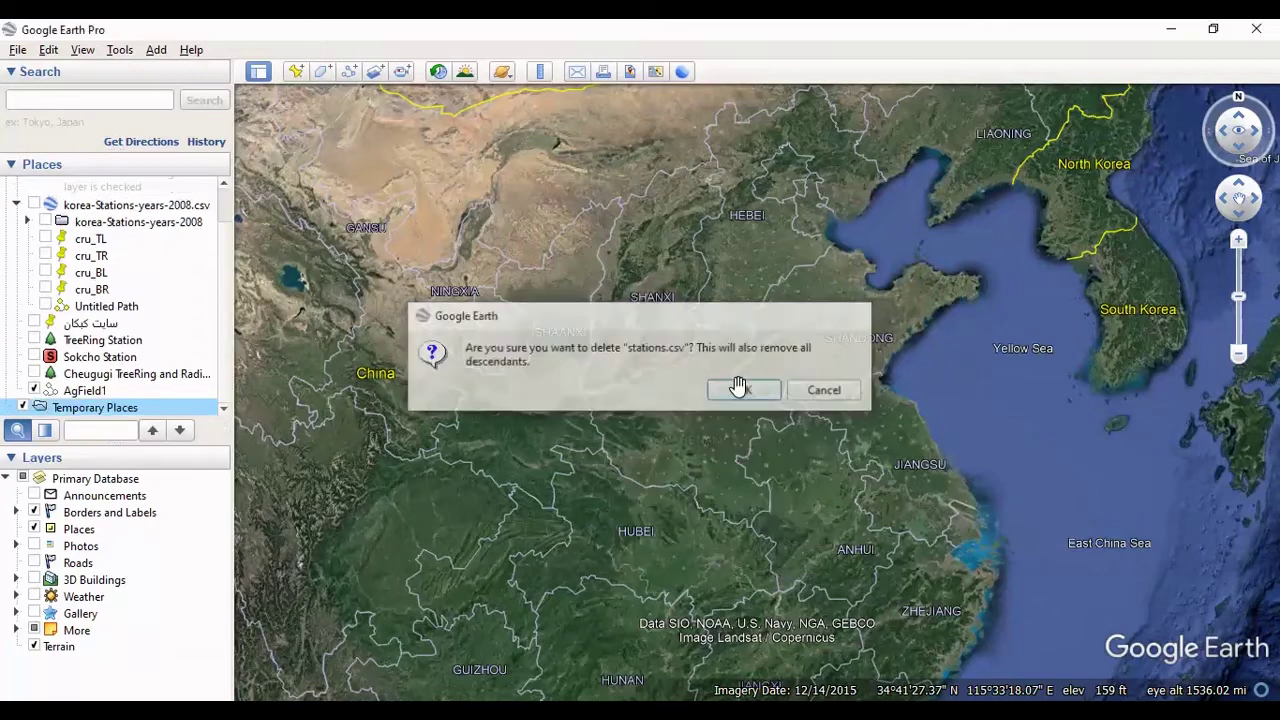
Use File > Open to bring up the file chooser and select stations.txt.
click(18, 50)
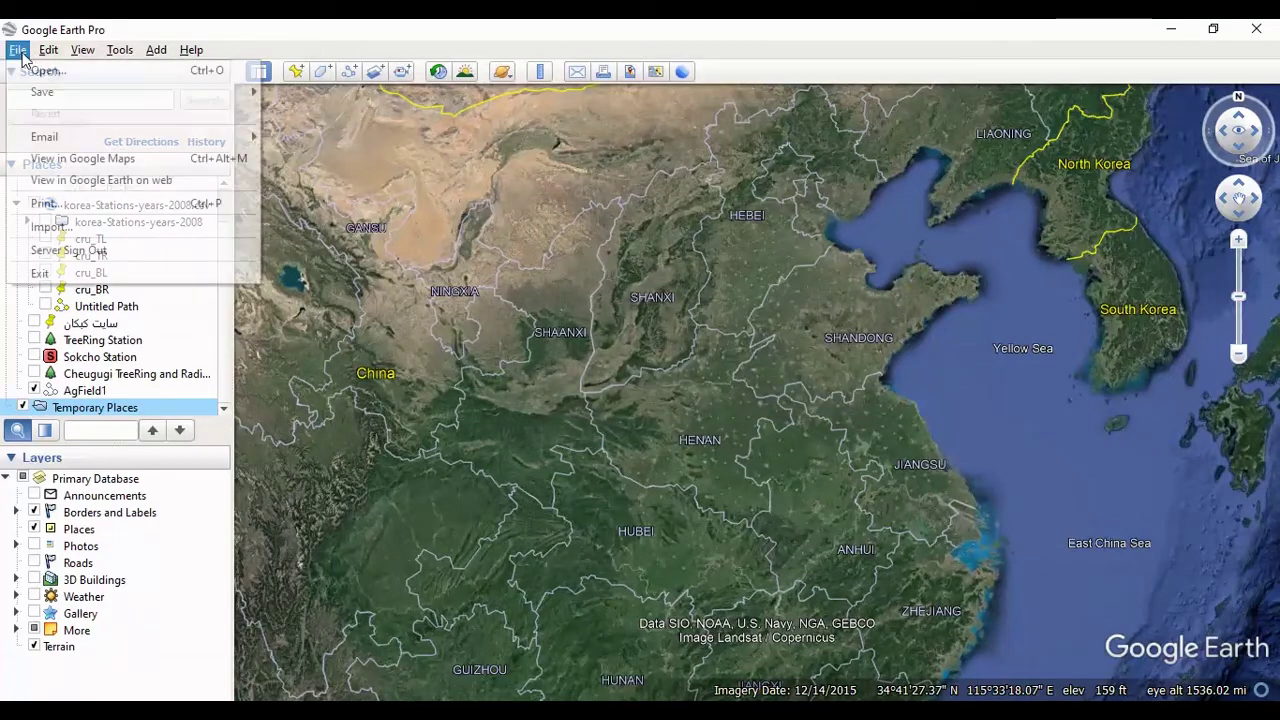
click(98, 73)
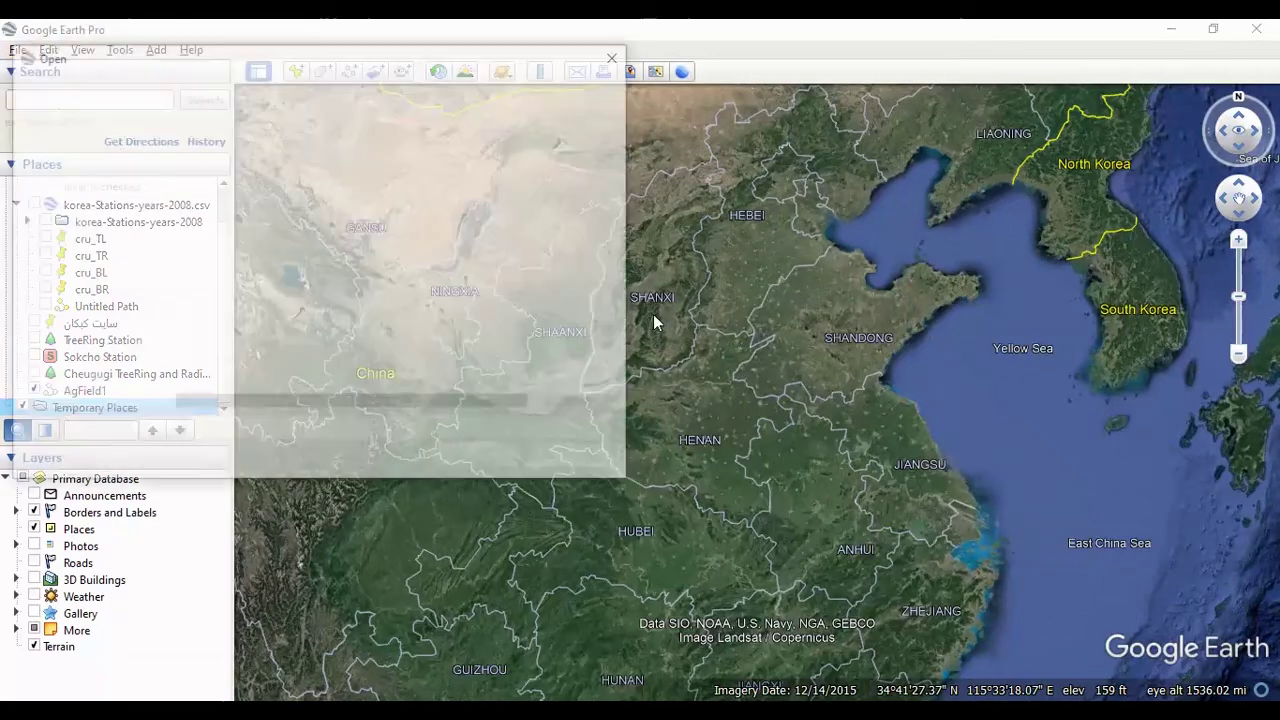
click(222, 285)
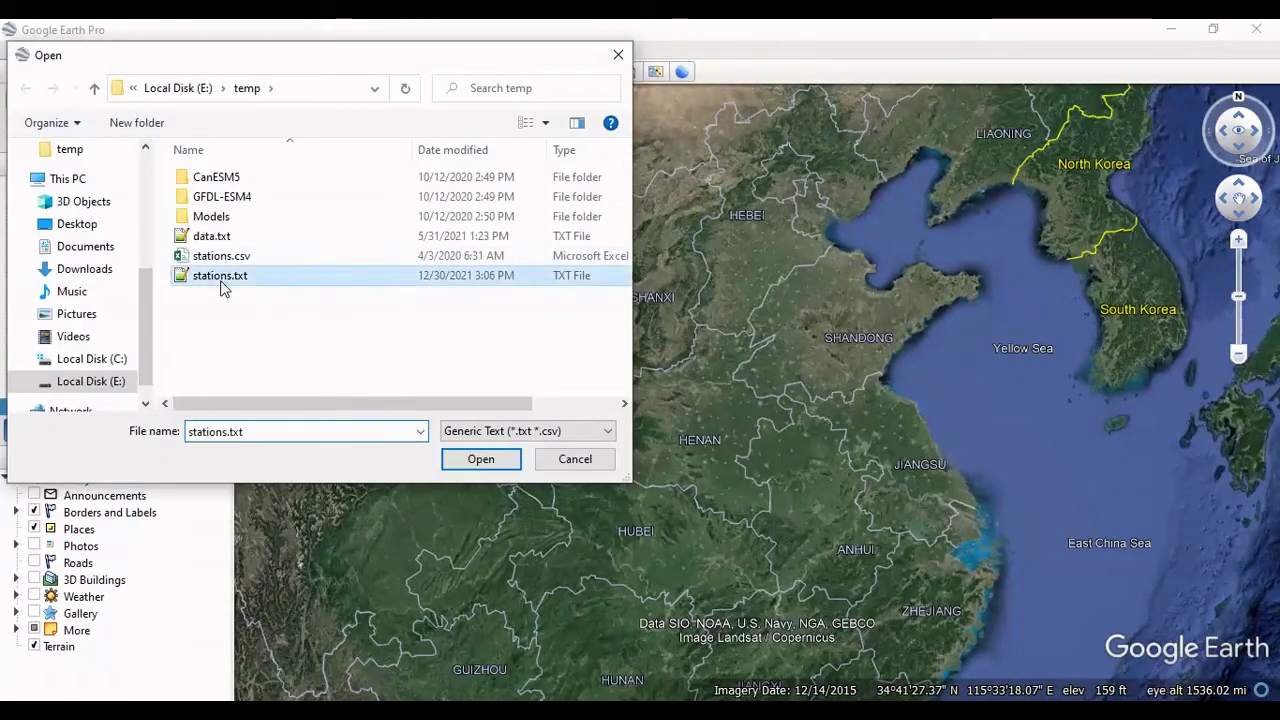
Import stations.txt with the Space delimiter, declining the style template.
double_click(222, 285)
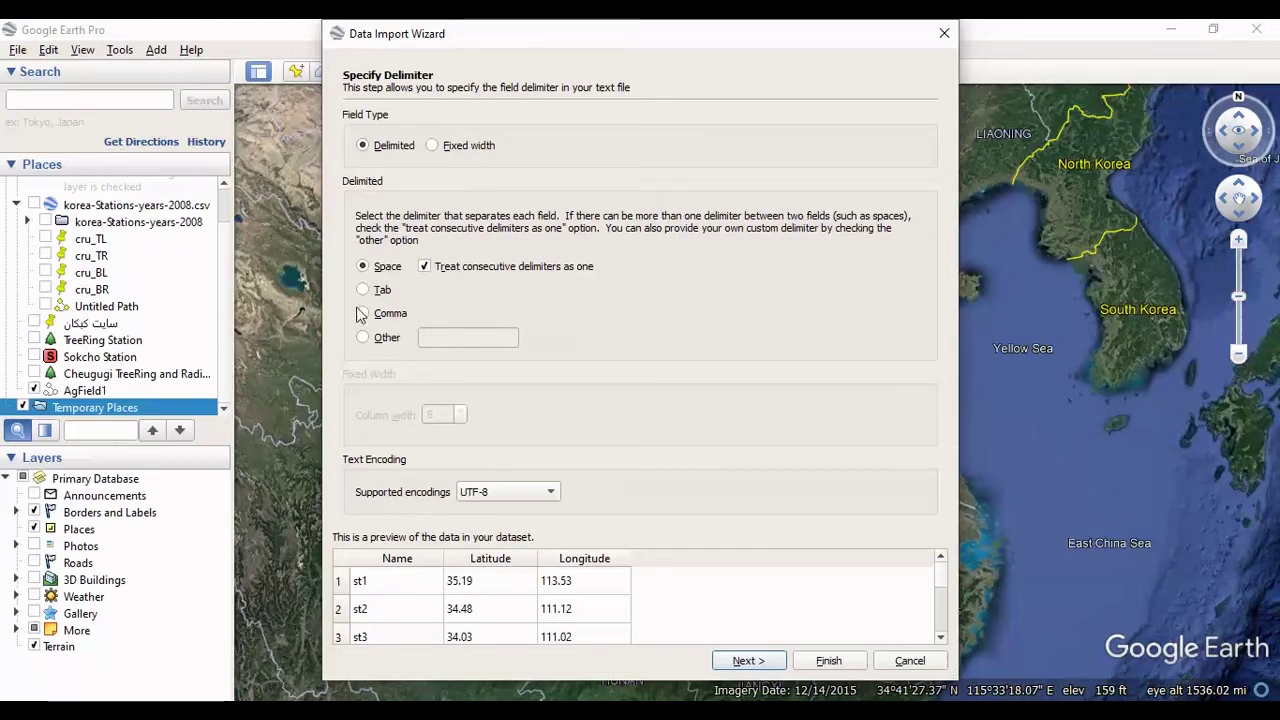
click(828, 662)
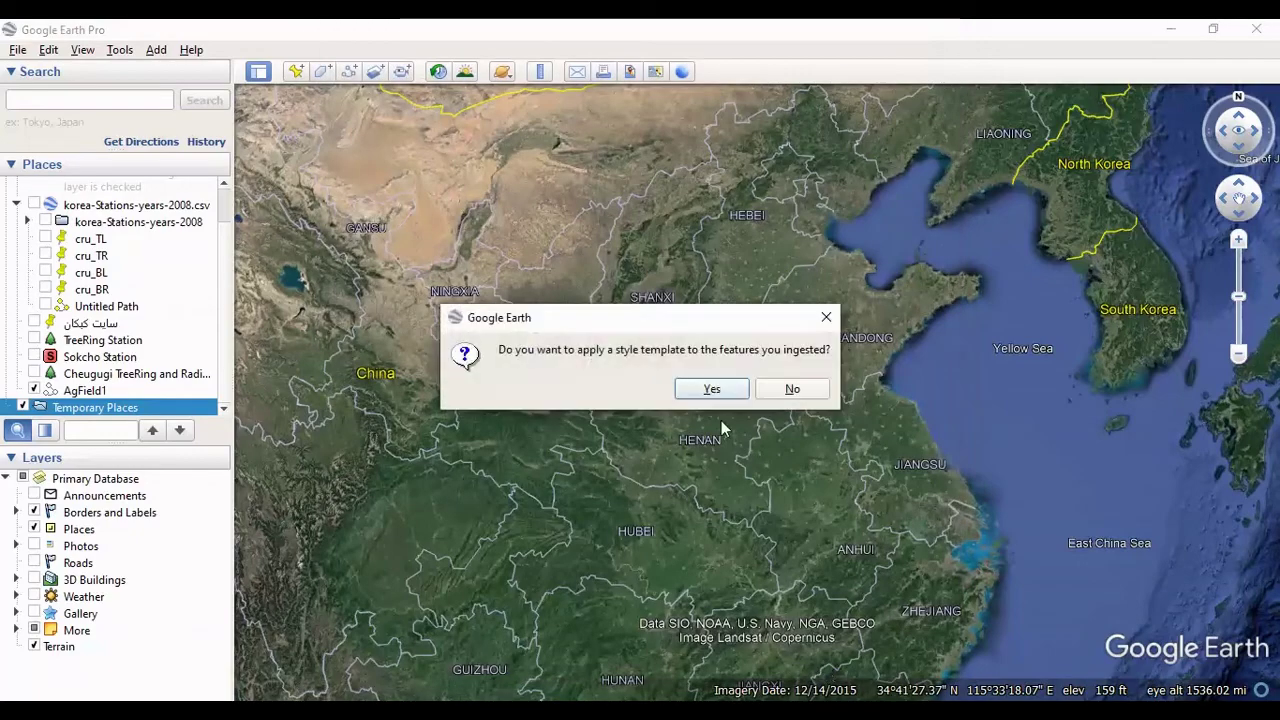
click(795, 389)
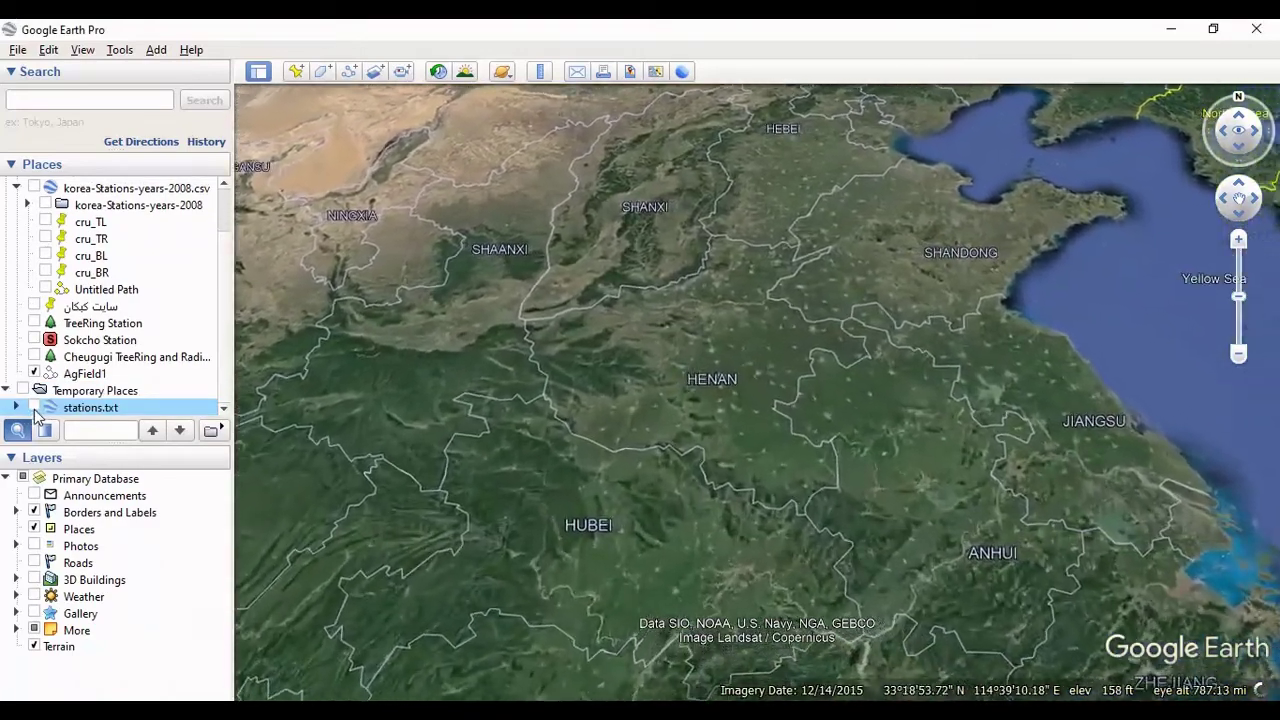
Turn on the stations.txt layer and zoom out over the station dots in Henan.
click(34, 408)
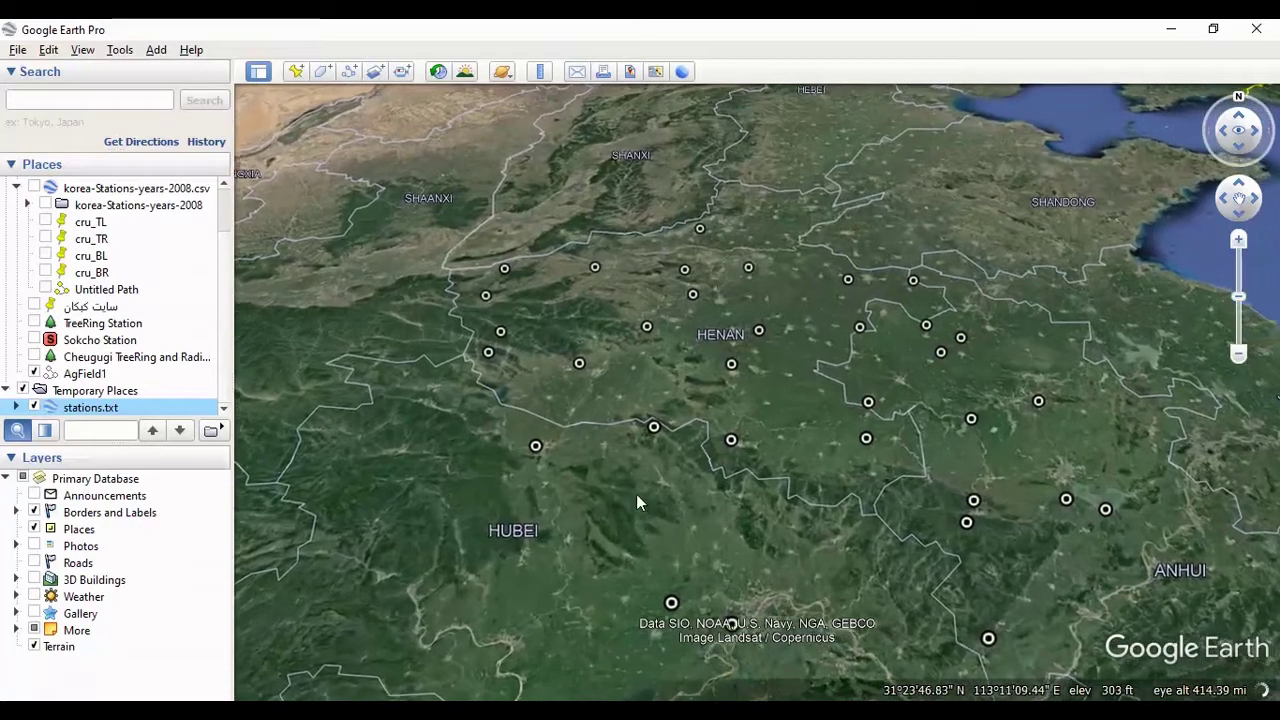
scroll(636, 494, down, 4)
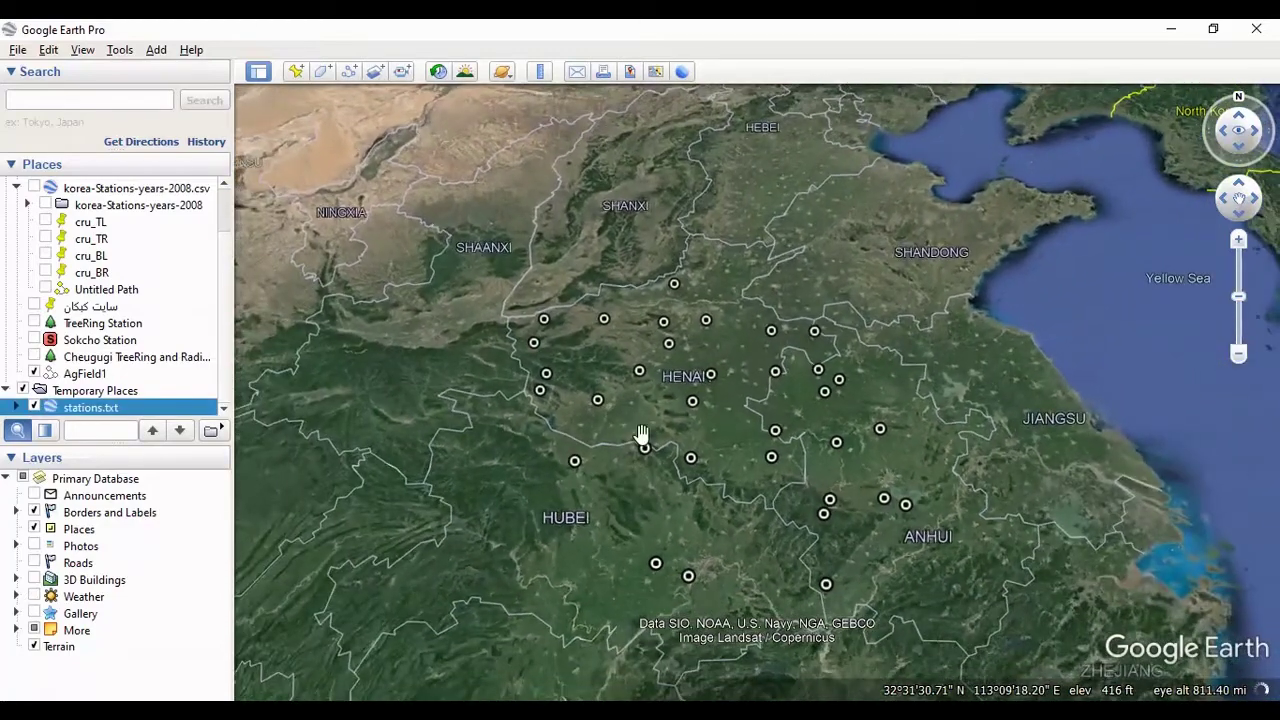